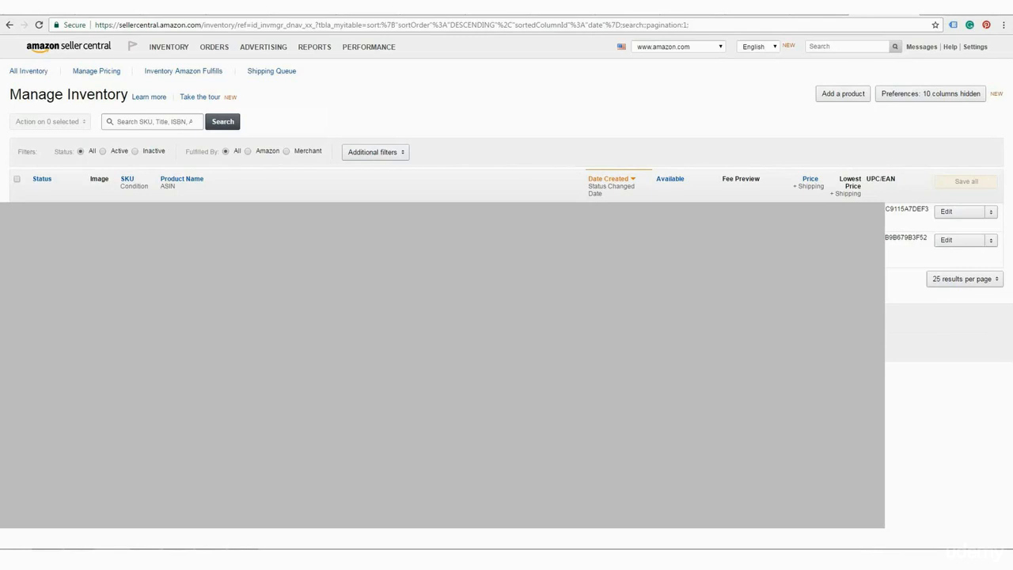
Start a new send/replenish shipping plan for the first product in Manage Inventory, with case-packed products as the packing type.
mouse_move(168, 49)
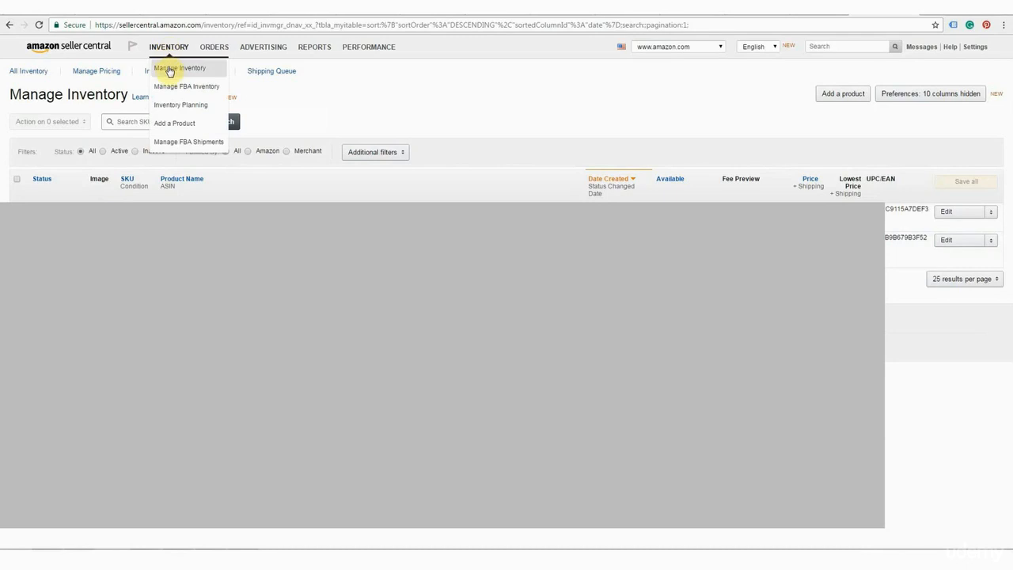
click(169, 68)
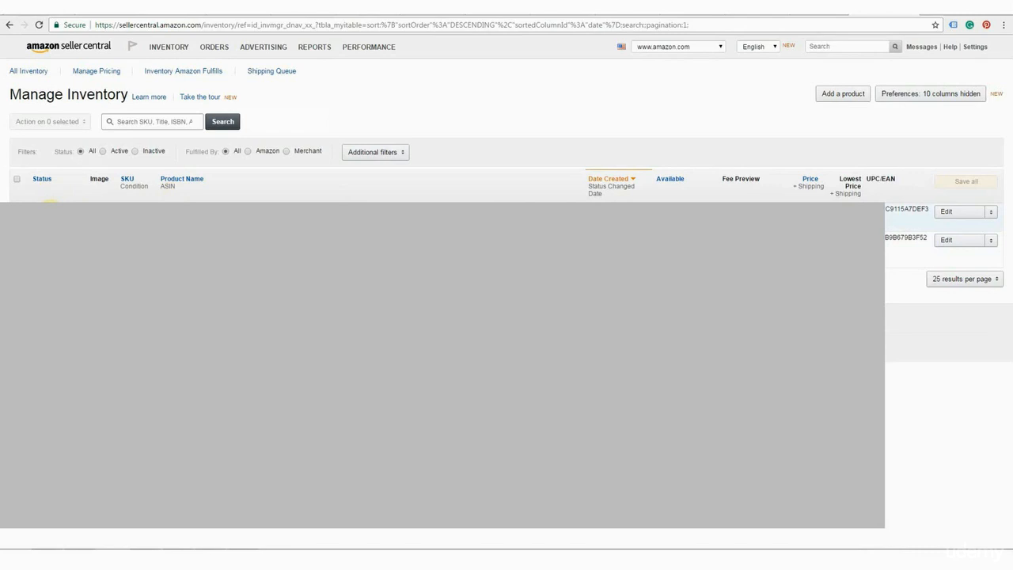
click(991, 212)
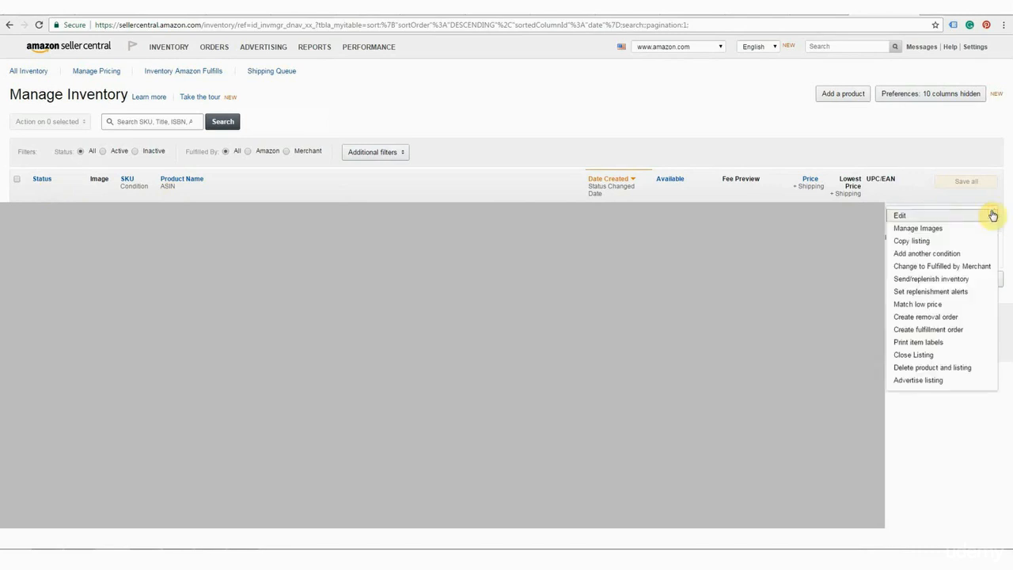
click(931, 280)
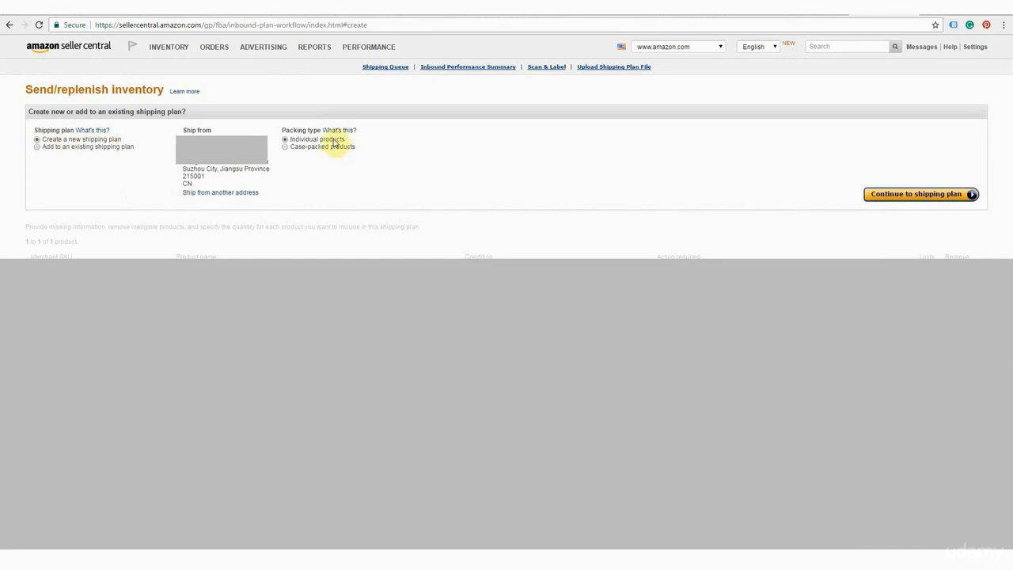
click(286, 148)
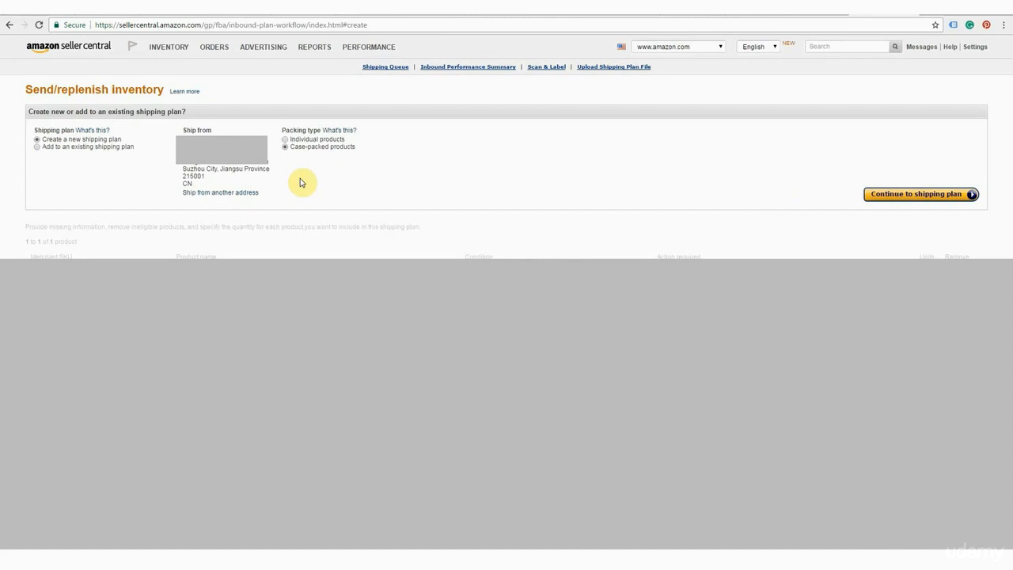
click(920, 195)
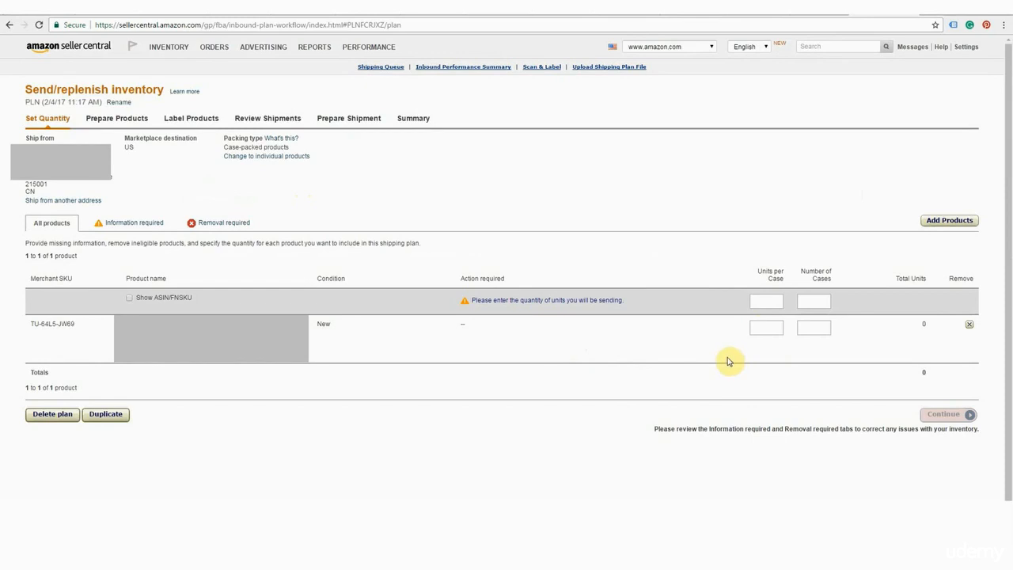
Set the product's quantity to 40 units per case and 1 case, and continue to product preparation.
click(763, 328)
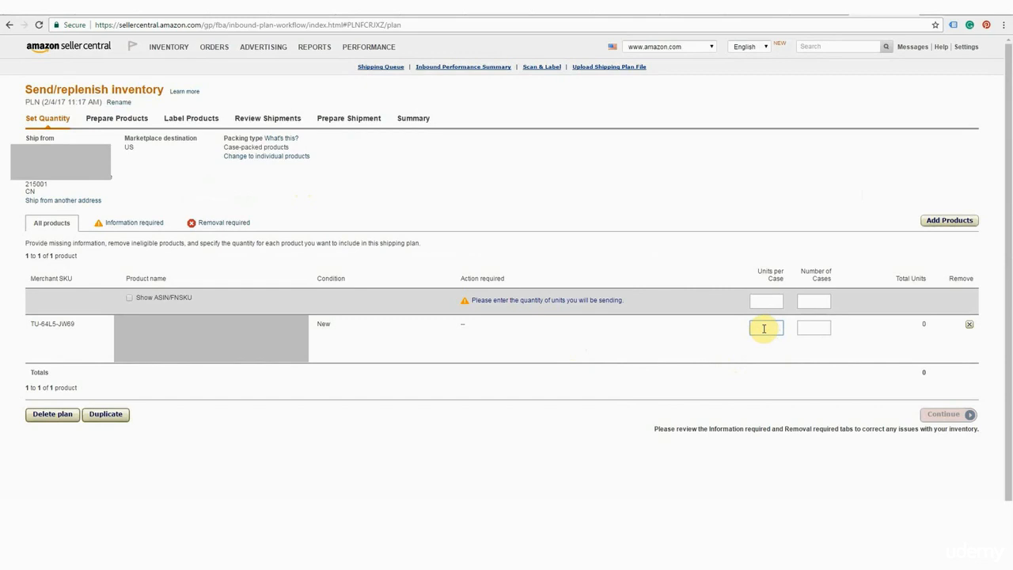
text(40)
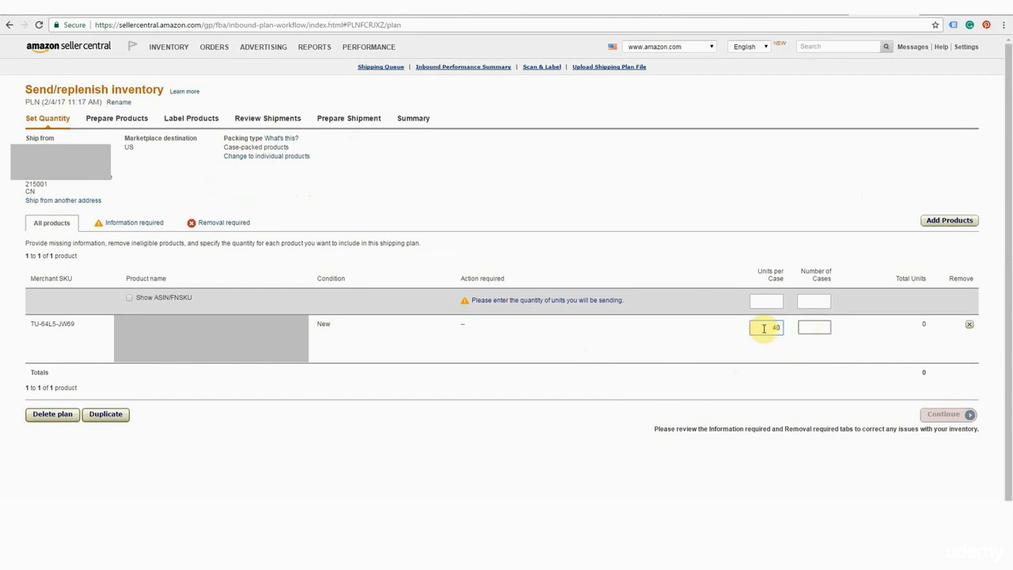
click(816, 327)
text(1)
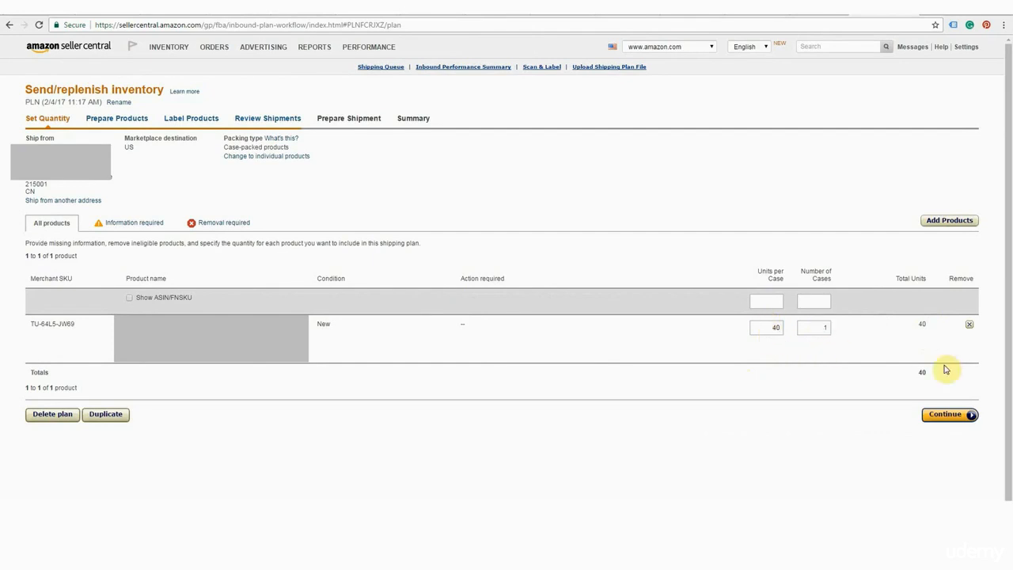
click(944, 414)
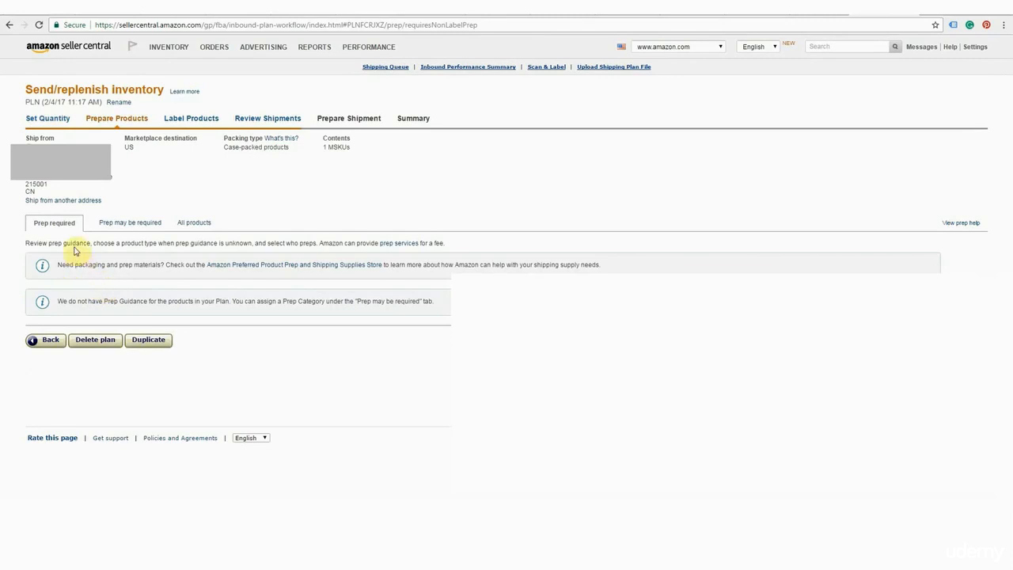
Assign the No Prep Needed category to the product that may require prep and continue to labeling.
click(115, 227)
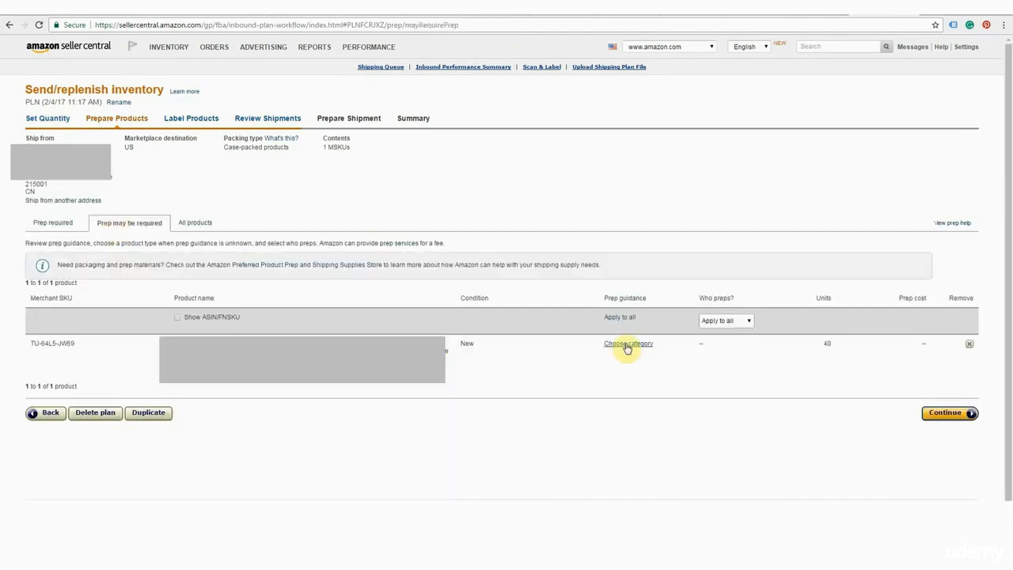
click(626, 345)
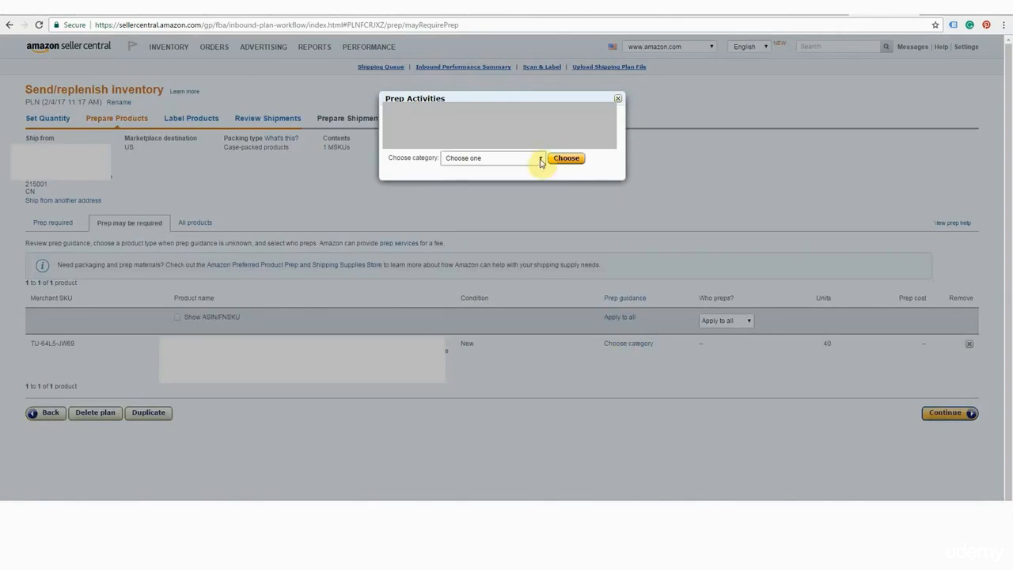
click(541, 160)
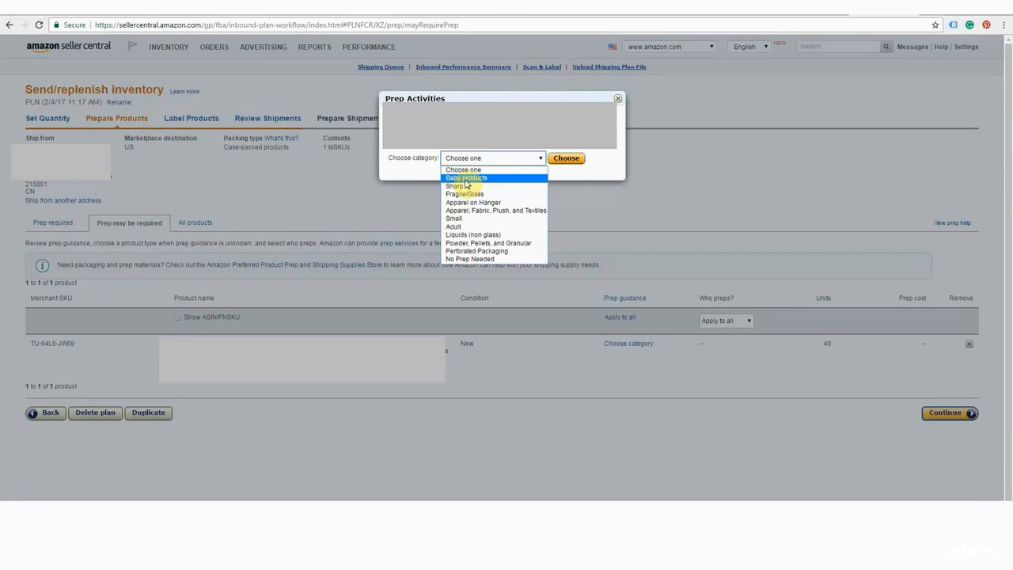
click(459, 259)
click(565, 158)
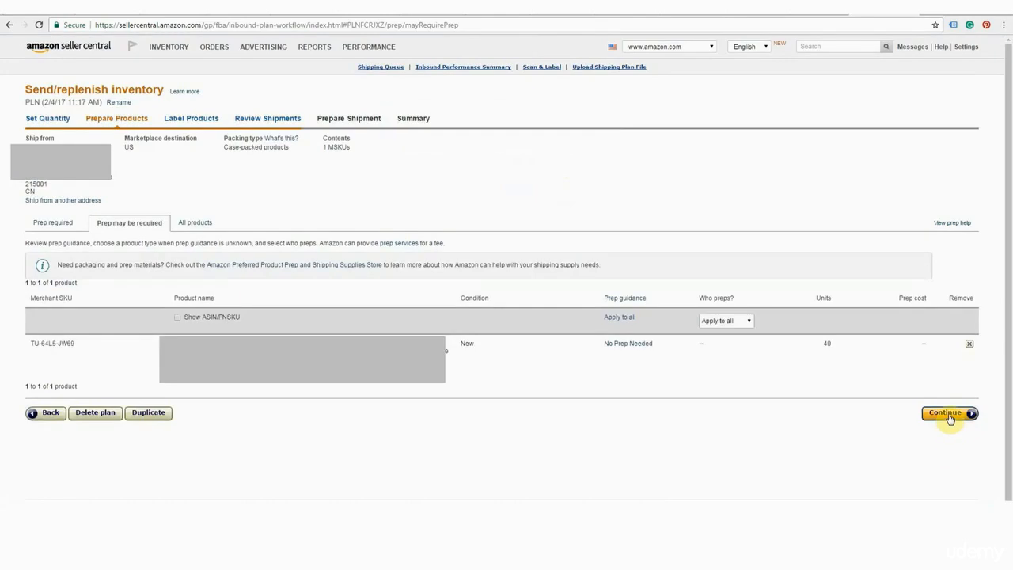
click(949, 416)
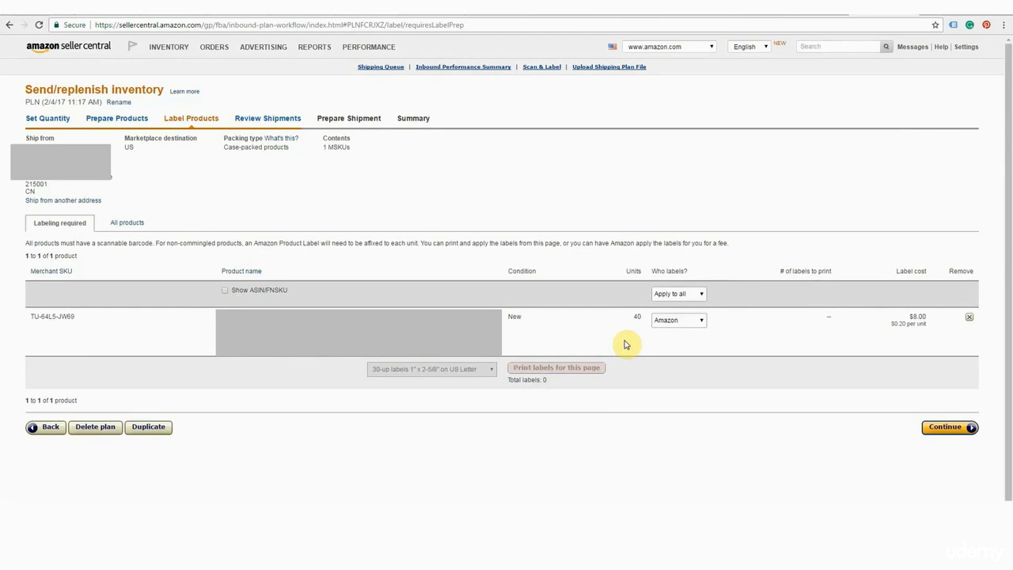
Try Merchant as the product's labeler, return the choice to Amazon, and continue to the shipment review.
click(696, 320)
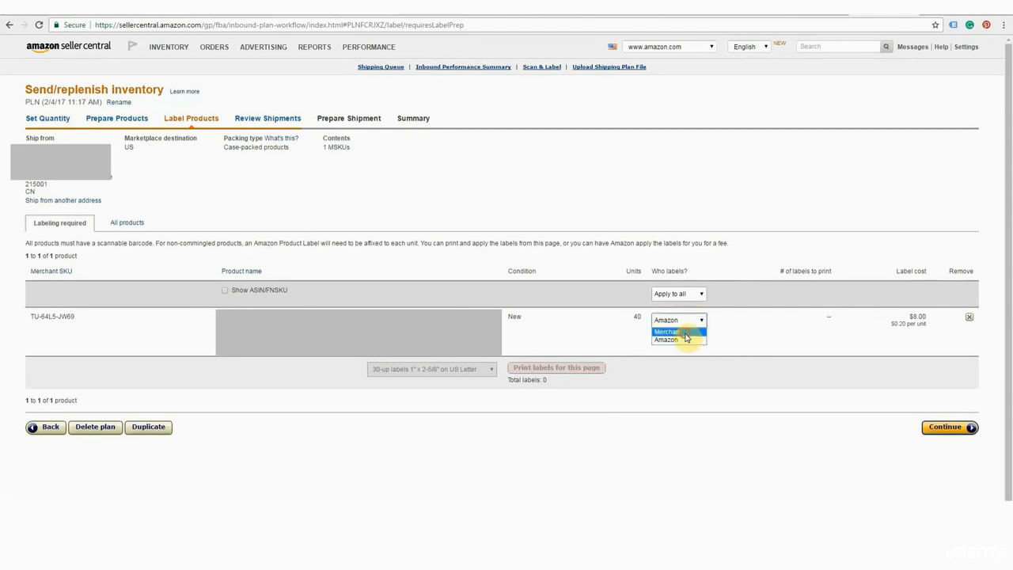
click(685, 334)
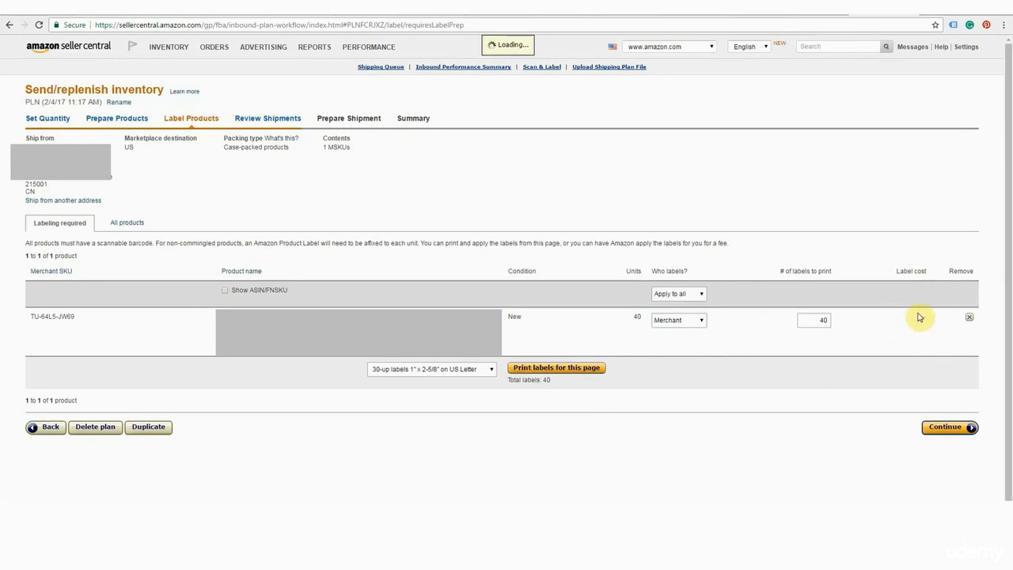
click(701, 320)
click(687, 341)
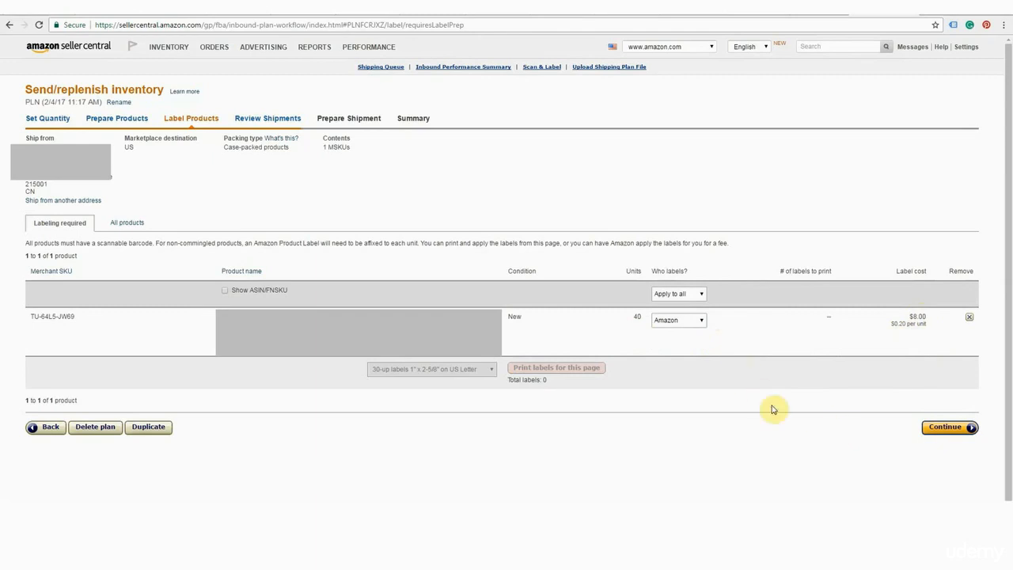
click(938, 427)
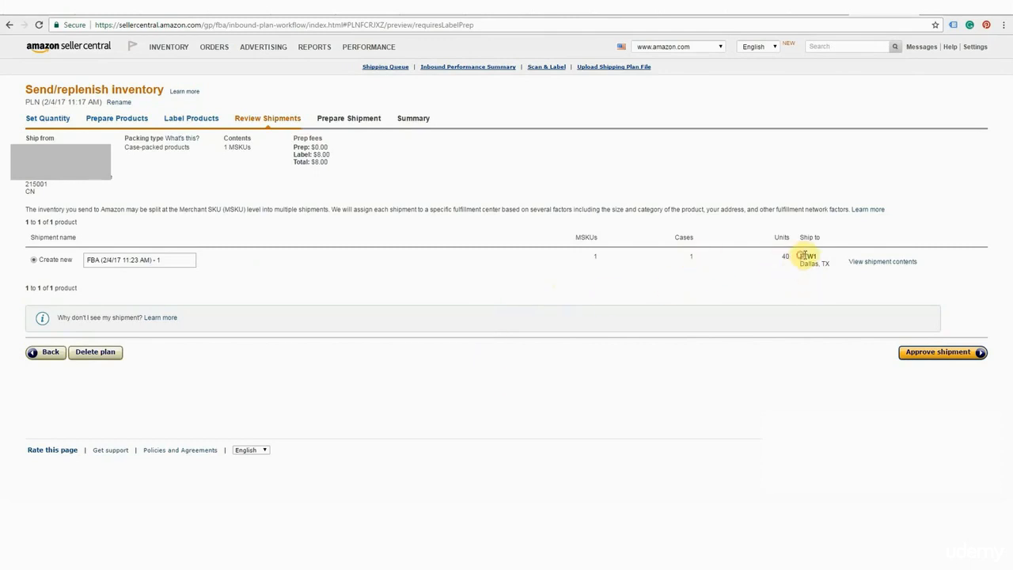
Examine the shipment's assigned fulfillment center and the note about splitting inventory into multiple shipments.
drag(798, 254, 828, 279)
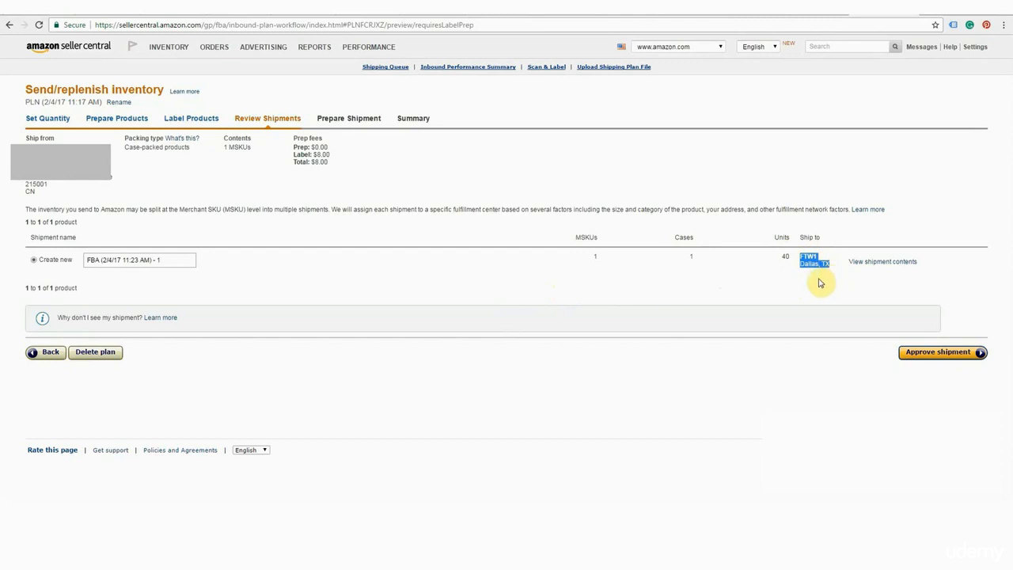
click(819, 283)
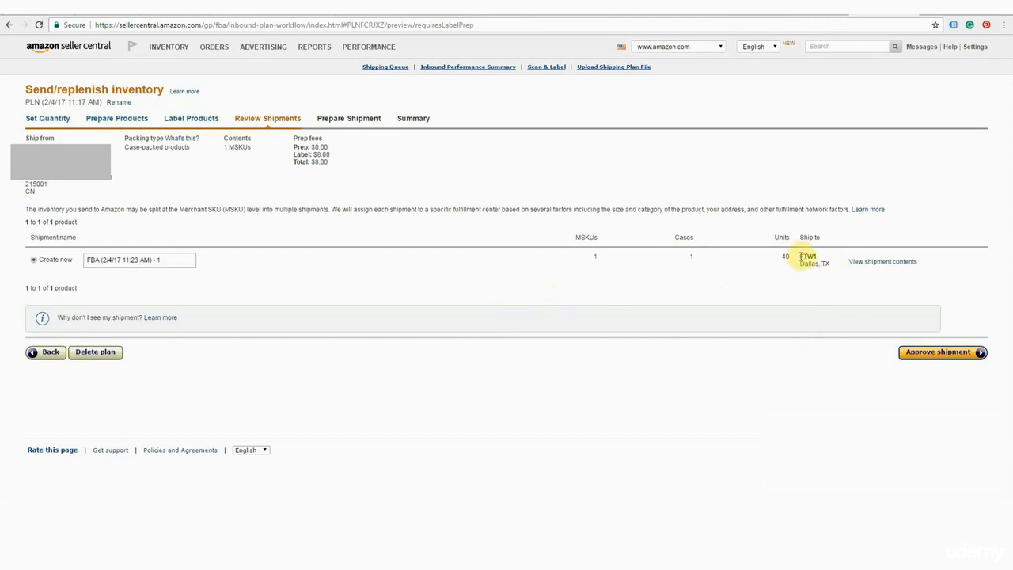
drag(801, 255, 828, 262)
click(828, 269)
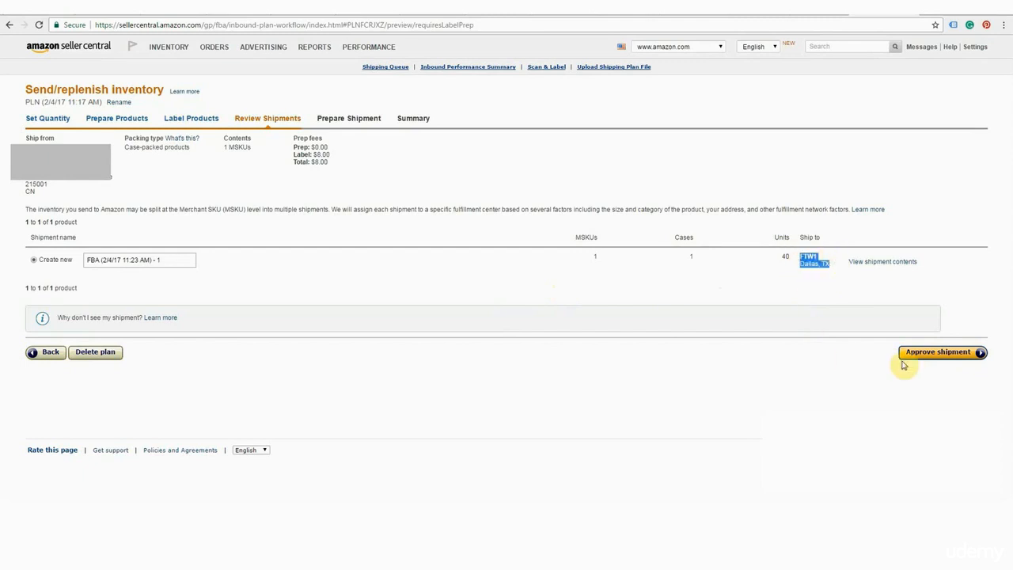
click(703, 279)
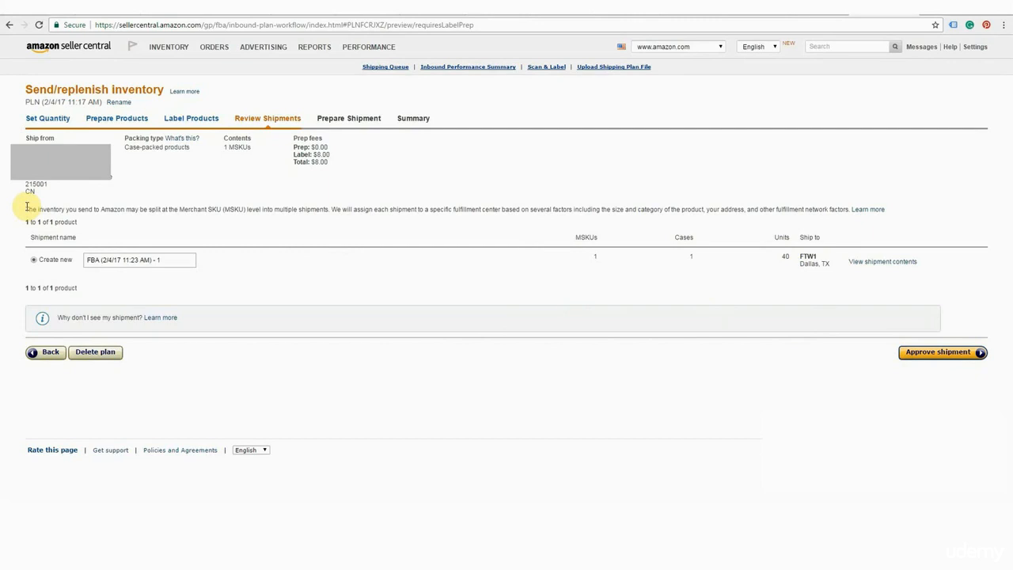
drag(26, 209, 778, 211)
click(622, 274)
drag(27, 208, 178, 211)
click(247, 218)
drag(26, 209, 225, 211)
click(230, 225)
double_click(802, 257)
click(781, 282)
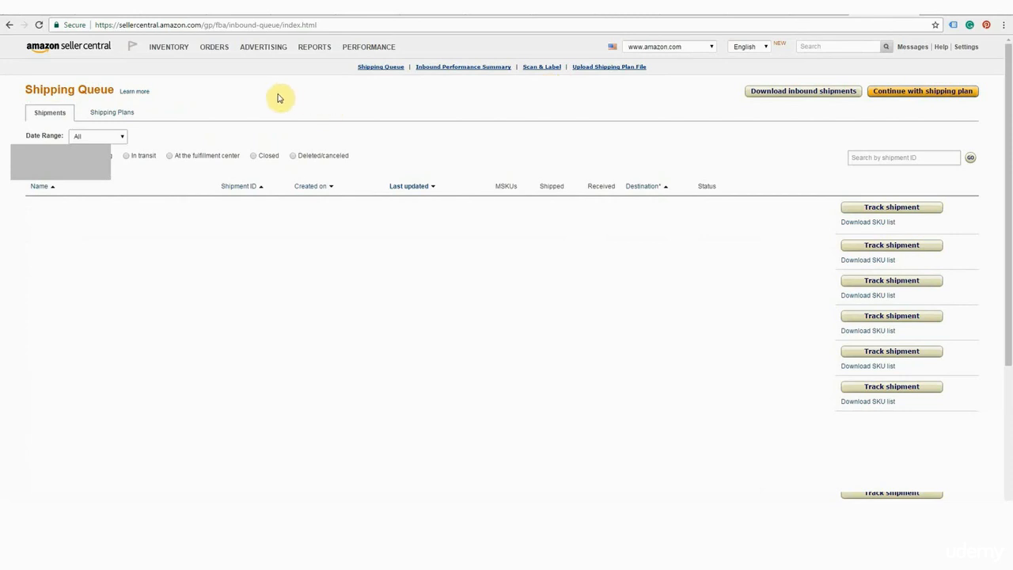
Bring up the inventory page options from the Shipping Queue.
mouse_move(169, 52)
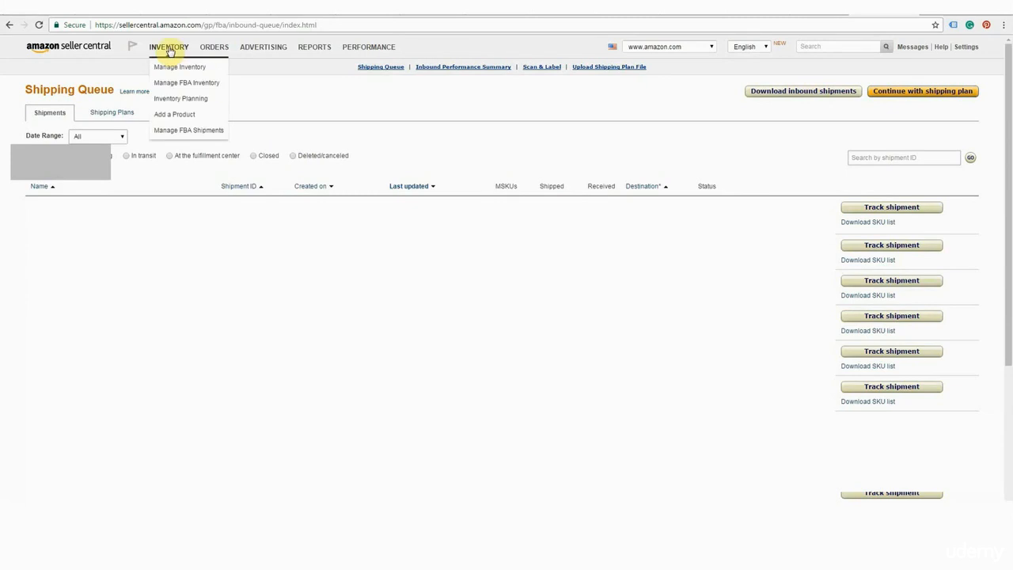